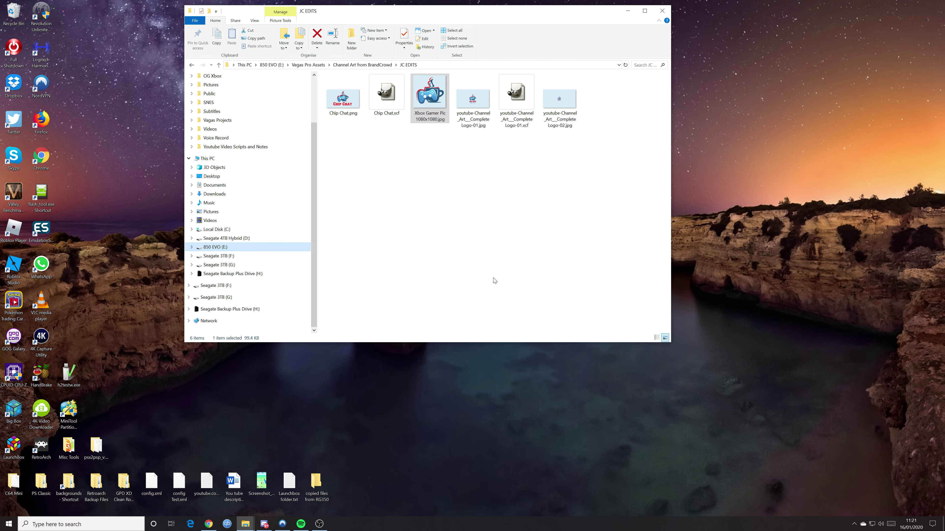
# Step: Select Xbox Gamer Pic 1080x1080.jpg and arrange the JC EDITS and Xbox (I:) folder windows side by side
pyautogui.moveTo(496, 16); pyautogui.dragTo(505, 49)
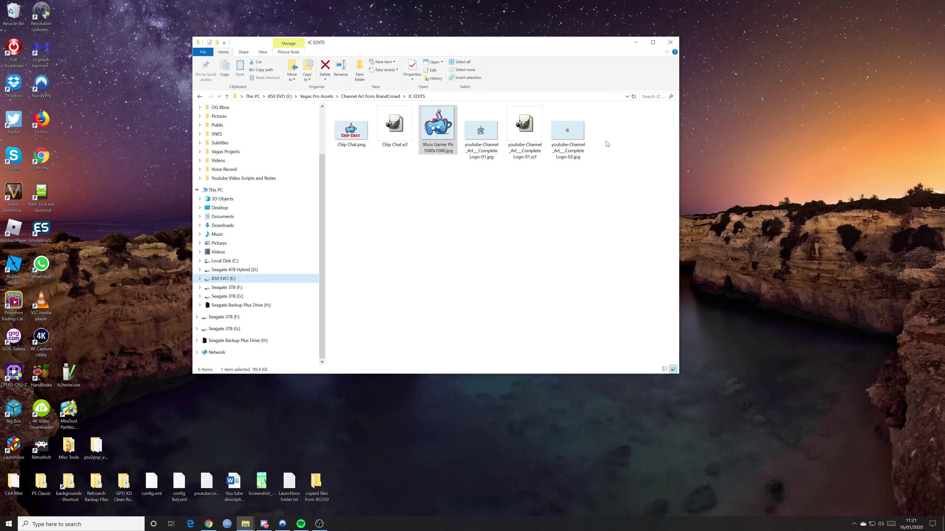
pyautogui.click(424, 148)
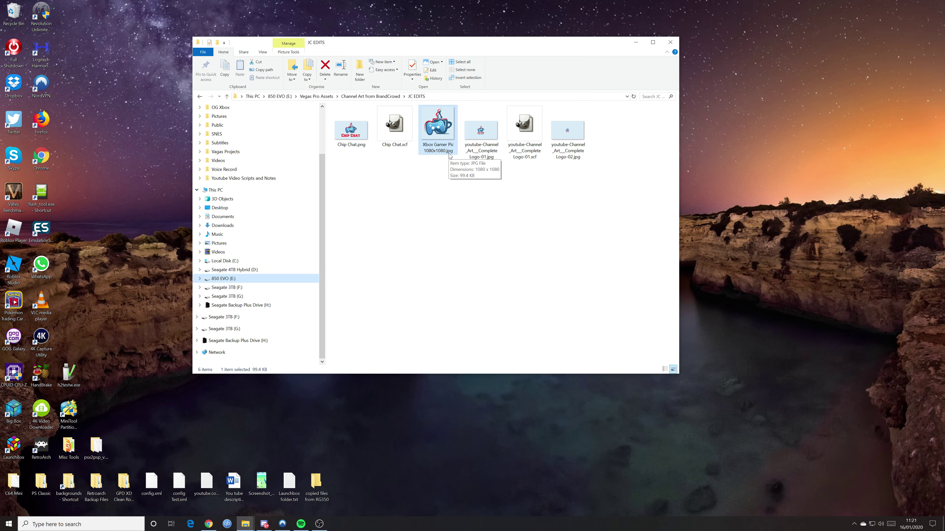
pyautogui.moveTo(490, 47); pyautogui.dragTo(409, 31)
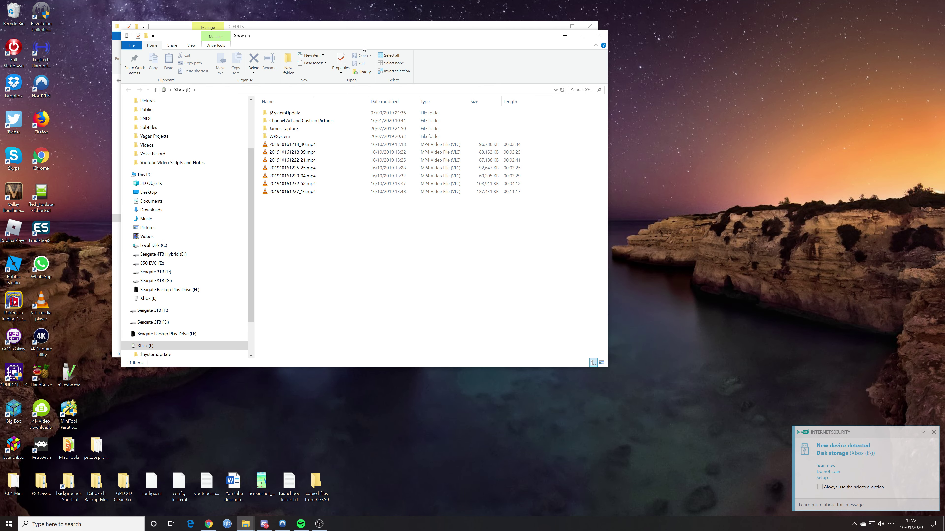
pyautogui.moveTo(365, 38); pyautogui.dragTo(674, 61)
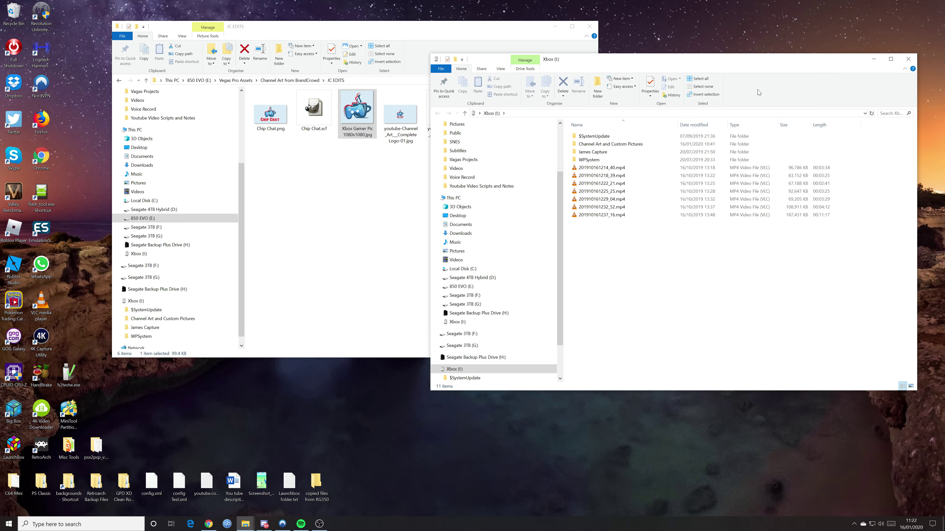
pyautogui.moveTo(706, 61); pyautogui.dragTo(709, 71)
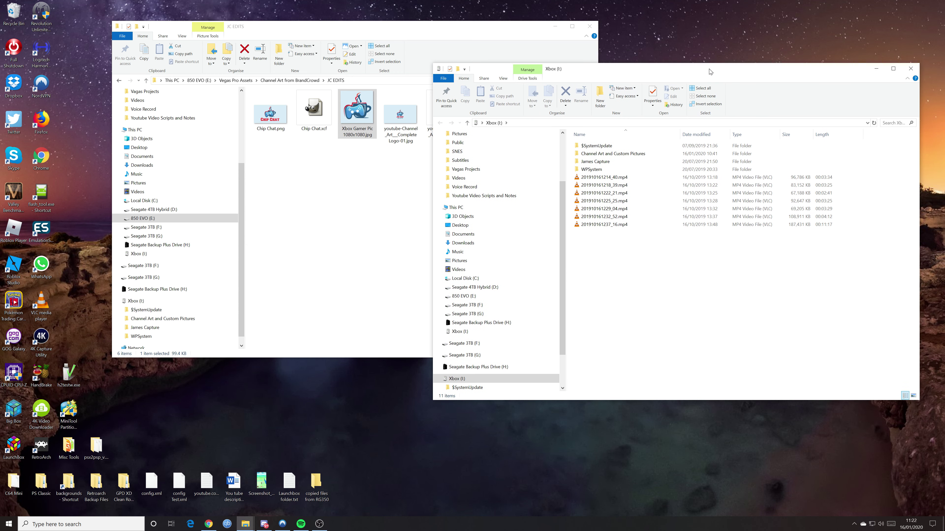
# Step: Copy Xbox Gamer Pic 1080x1080.jpg into the JC EDITS folder under Channel Art and Custom Pictures on the Xbox (I:) drive
pyautogui.doubleClick(628, 154)
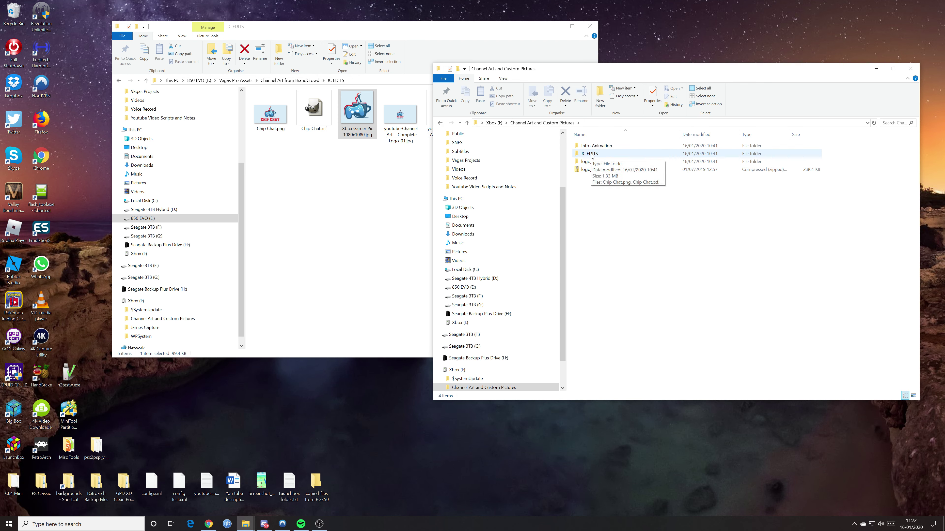
pyautogui.doubleClick(591, 155)
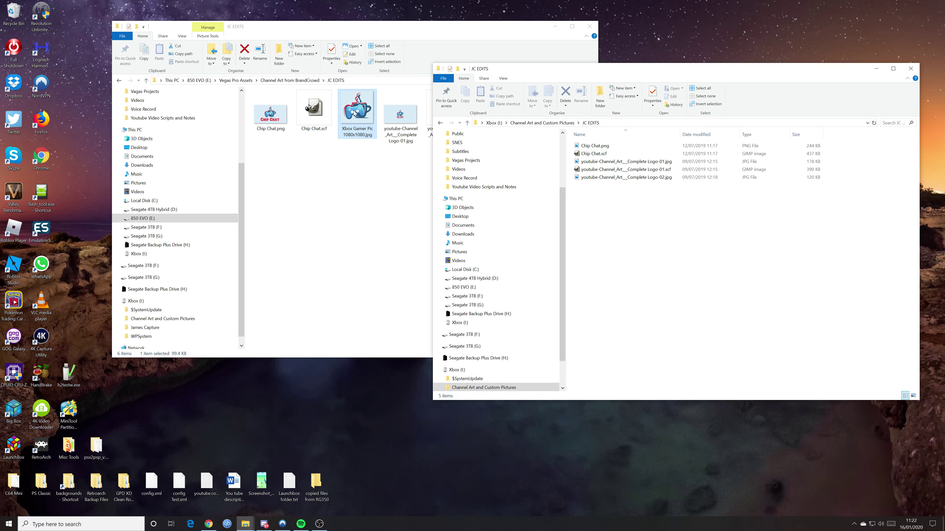
pyautogui.moveTo(355, 114); pyautogui.dragTo(627, 229)
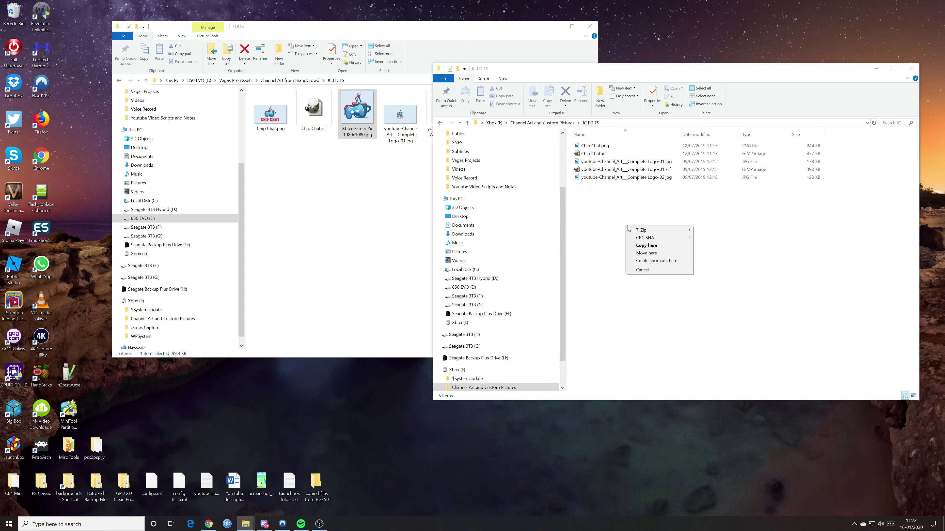
pyautogui.click(651, 246)
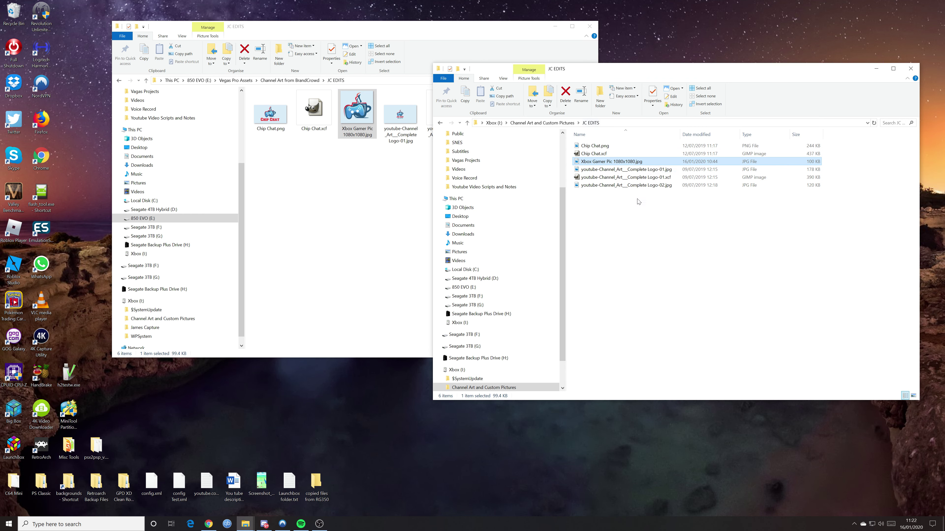
pyautogui.moveTo(646, 72); pyautogui.dragTo(611, 106)
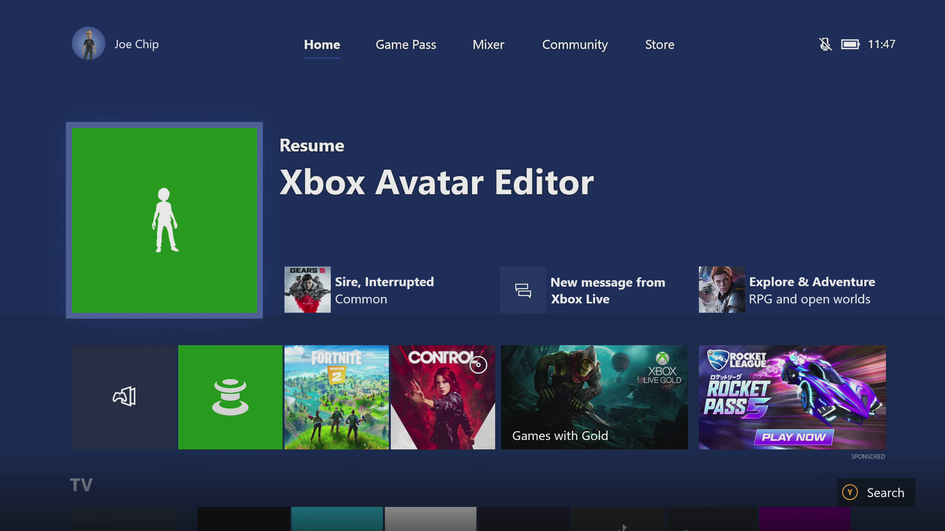
# Step: Switch to the Xbox One console and open the signed-in account's profile page from the guide
pyautogui.press('super')
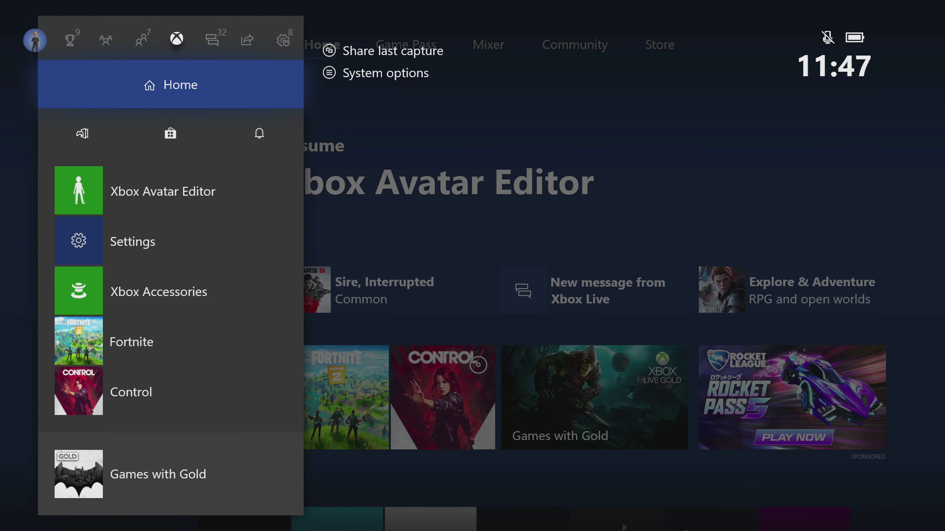
pyautogui.press('Left')
pyautogui.press('Left')
pyautogui.press('Left')
pyautogui.press('Left')
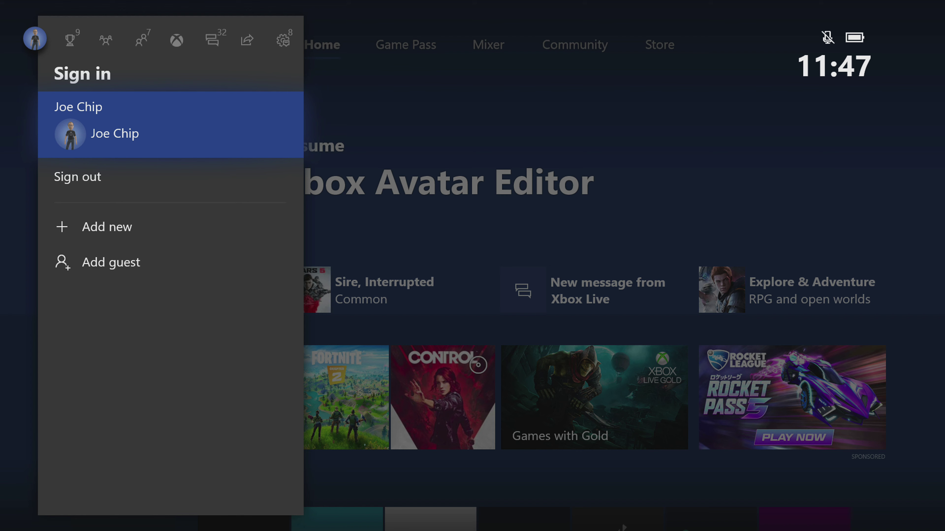
pyautogui.press('Down')
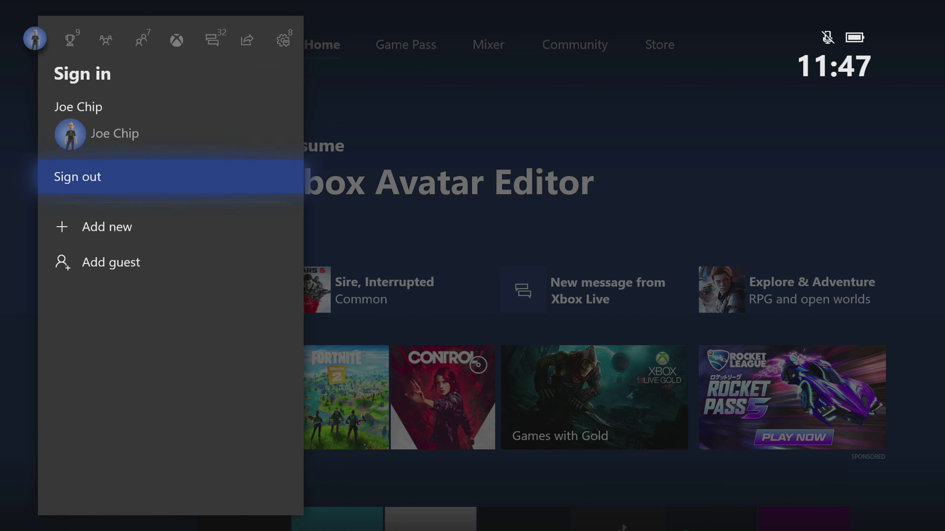
pyautogui.press('Up')
pyautogui.press('Down')
pyautogui.press('Up')
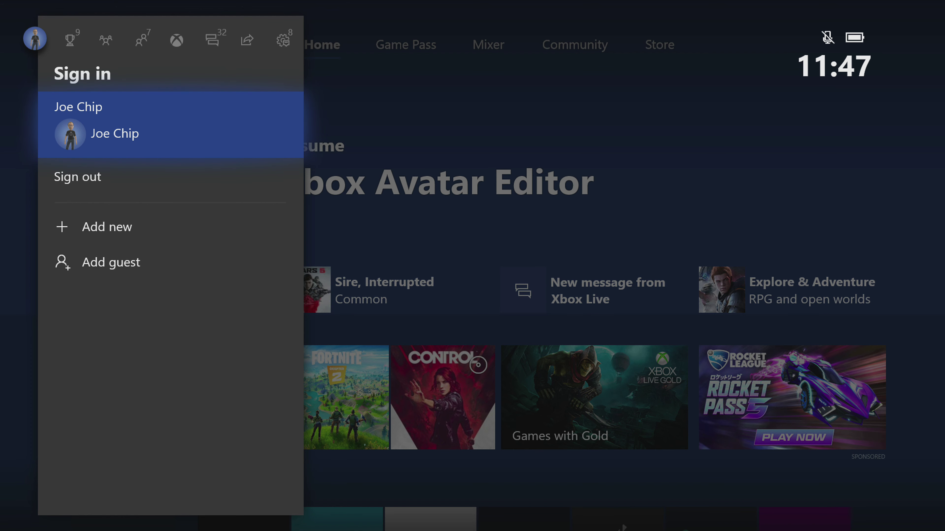
pyautogui.press('Return')
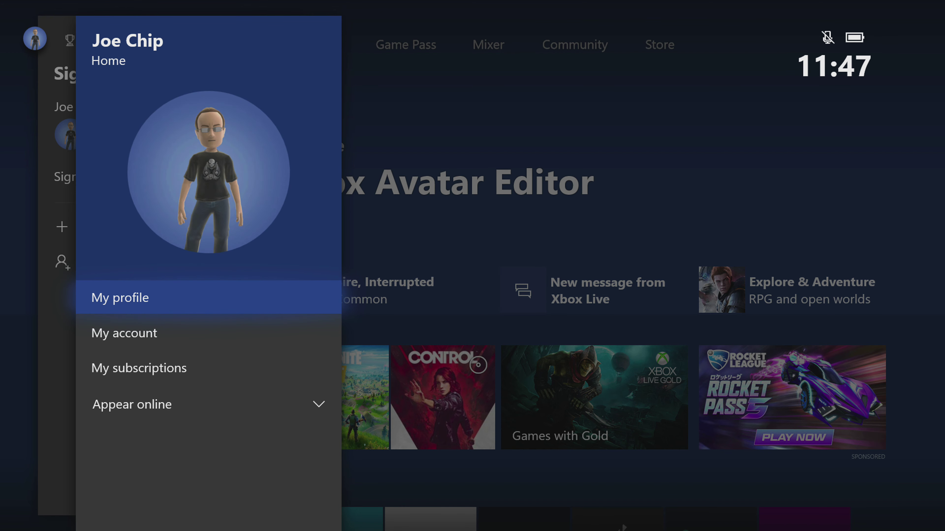
pyautogui.press('Return')
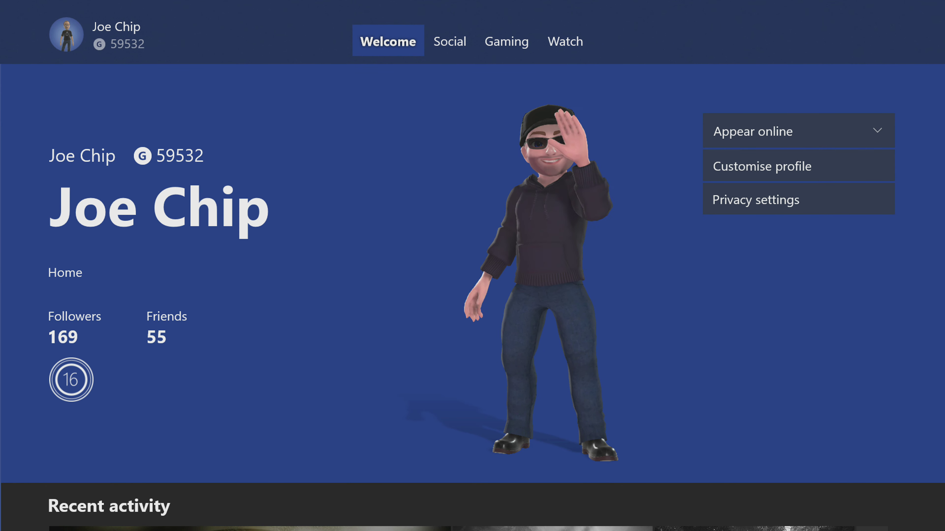
# Step: Start customising the profile and open the gamerpic selection
pyautogui.press('Down')
pyautogui.press('Down')
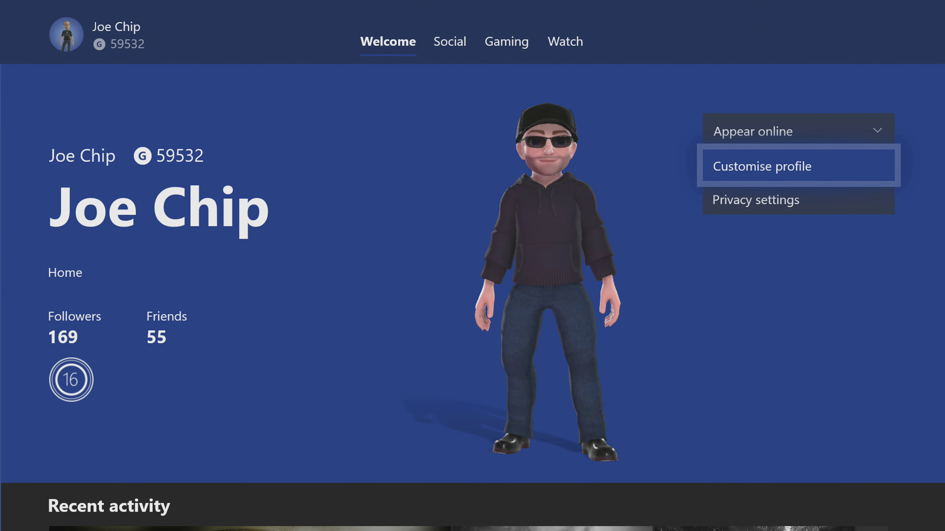
pyautogui.press('Return')
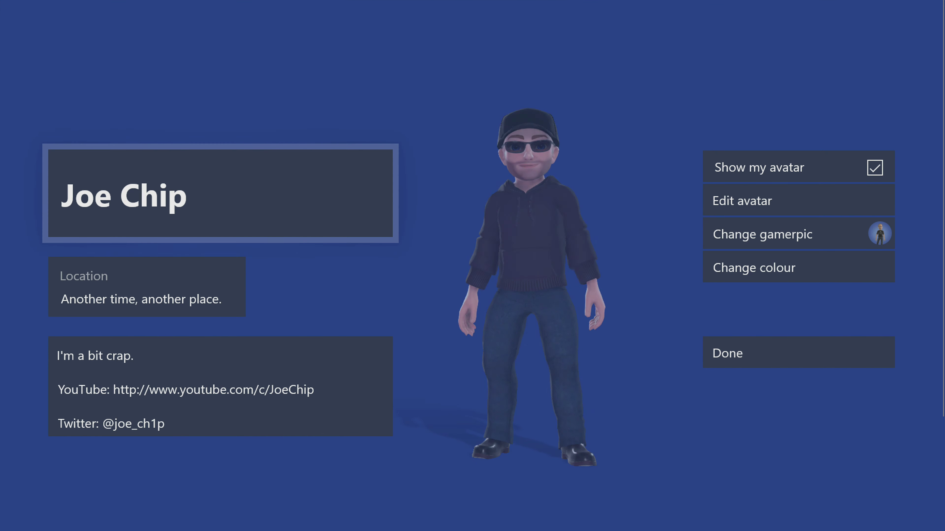
pyautogui.press('Right')
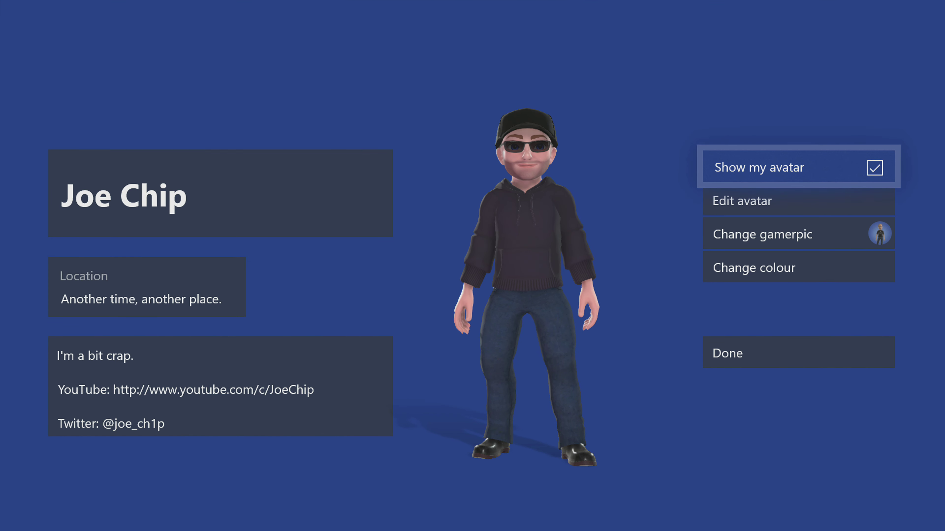
pyautogui.press('Down')
pyautogui.press('Down')
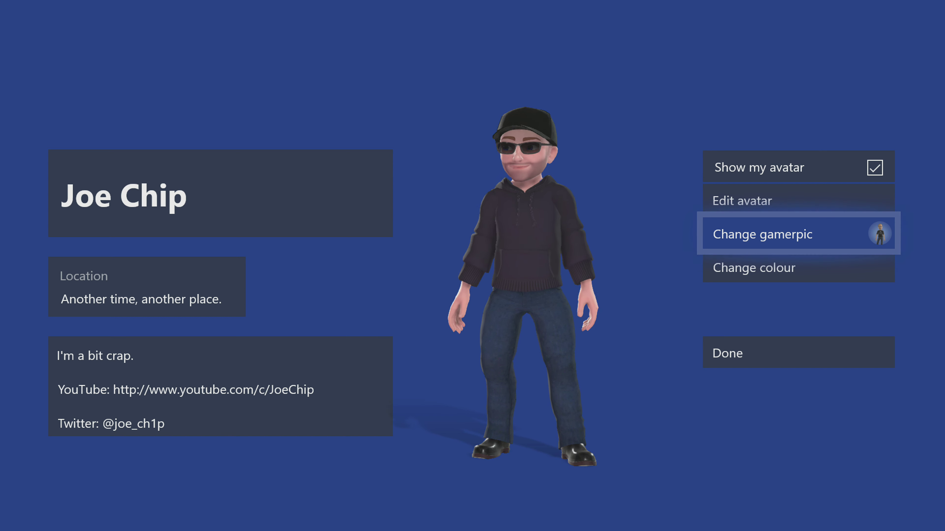
pyautogui.press('Return')
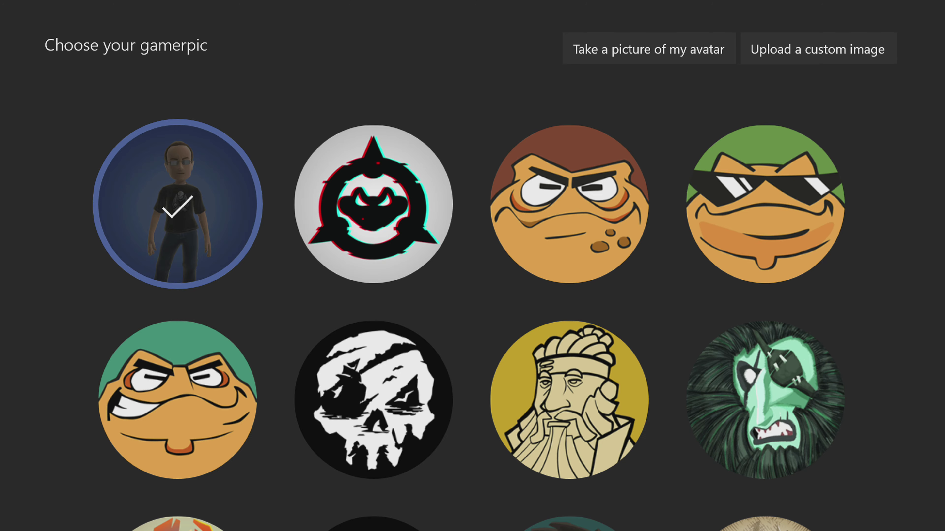
# Step: Look through the built-in gamerpics on offer
pyautogui.press('Down')
pyautogui.press('Up')
pyautogui.press('Right')
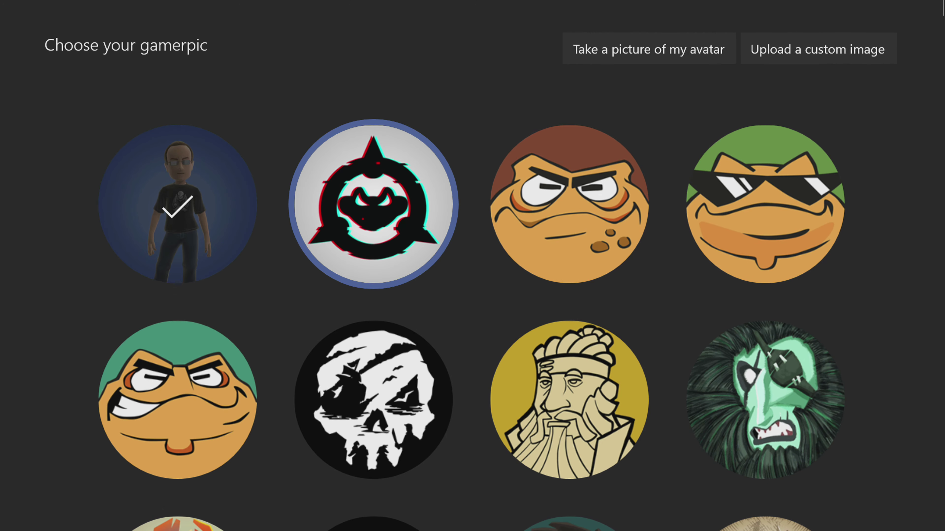
pyautogui.press('Left')
pyautogui.press('Down')
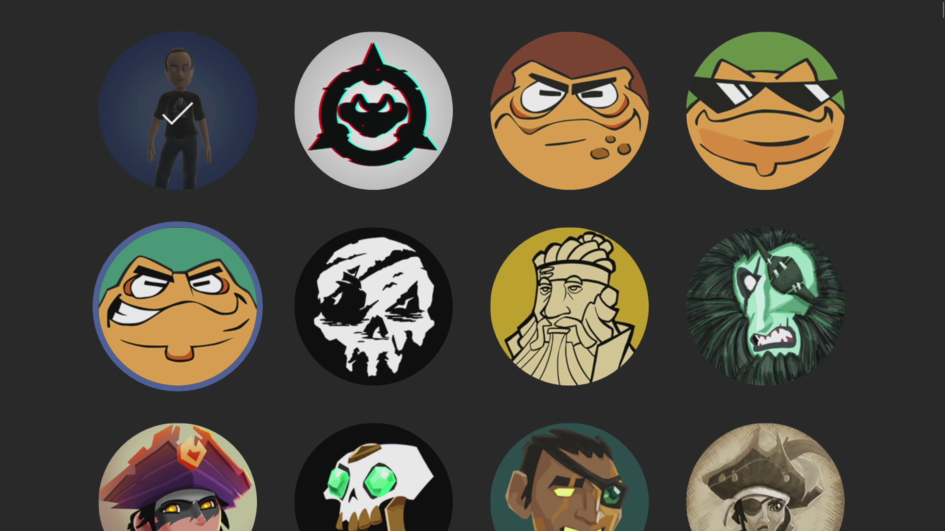
pyautogui.press('Down')
pyautogui.press('Down')
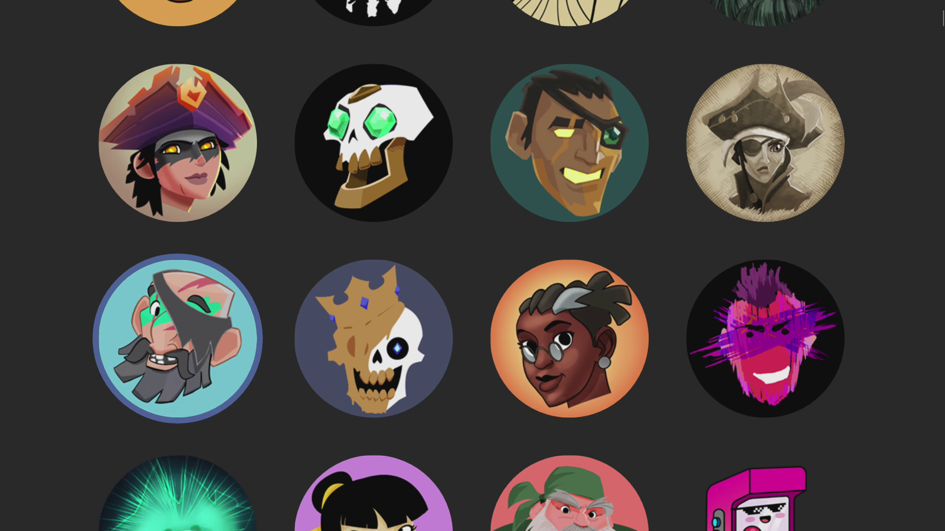
pyautogui.press('Up')
pyautogui.press('Up')
pyautogui.press('Up')
# Step: Choose to upload a custom image as the gamerpic
pyautogui.press('Right')
pyautogui.press('Right')
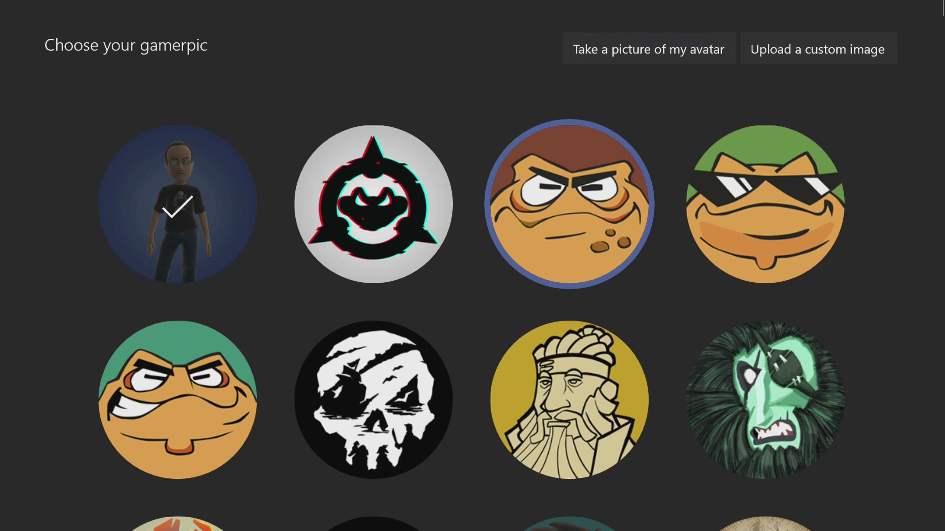
pyautogui.press('Up')
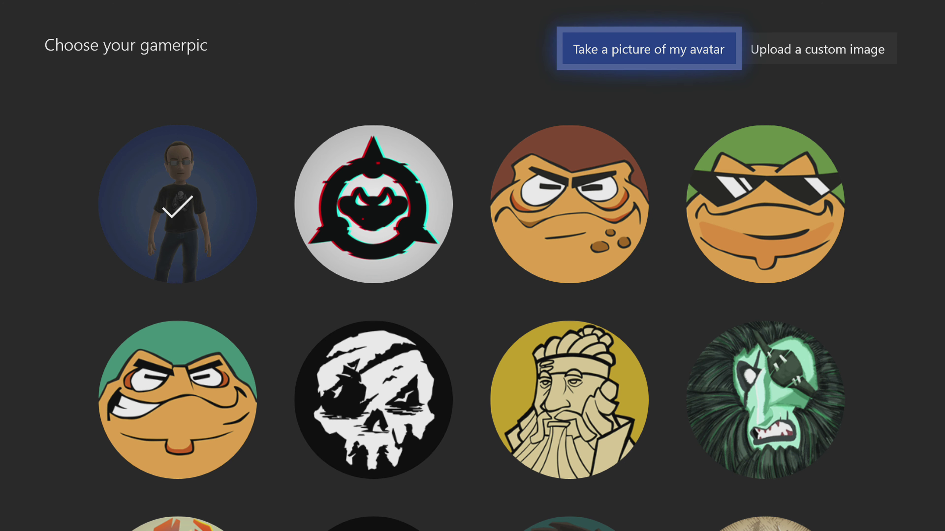
pyautogui.press('Right')
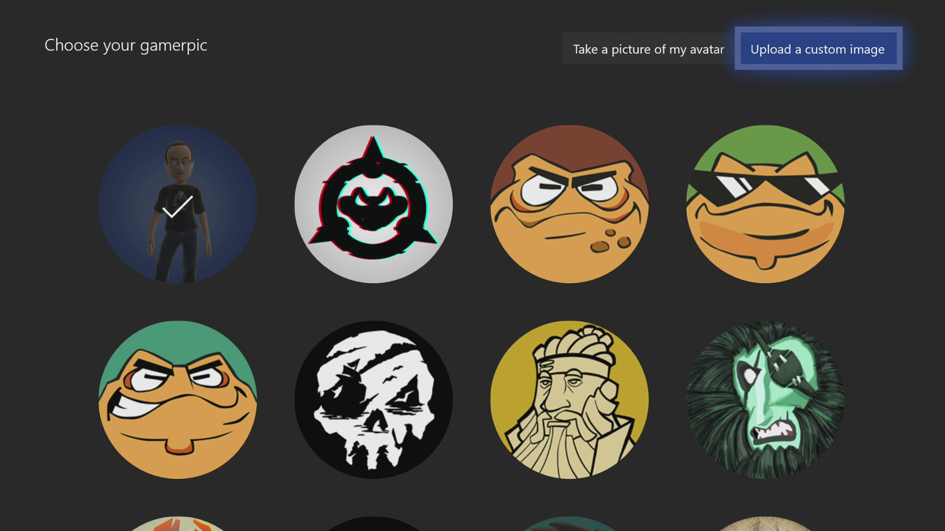
pyautogui.press('Return')
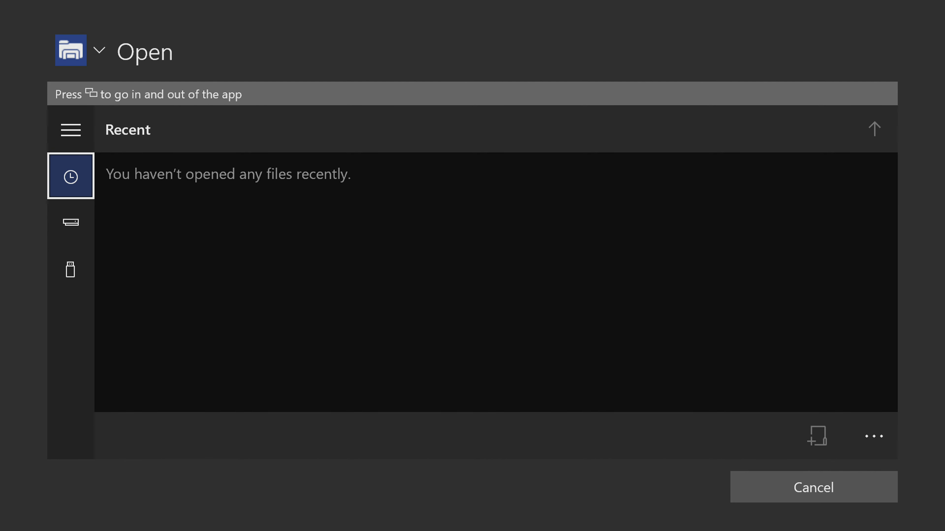
# Step: Show the contents of the Xbox (D:) USB drive in the file picker
pyautogui.press('Up')
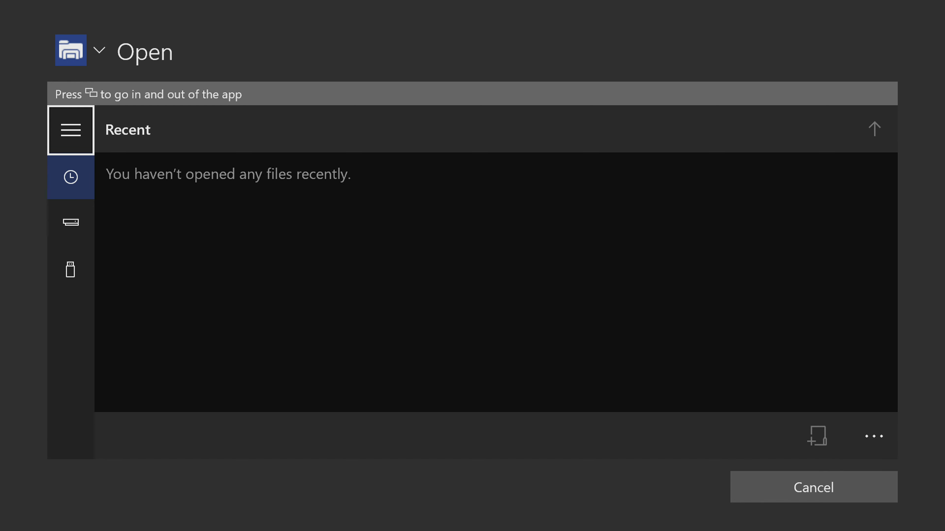
pyautogui.press('Down')
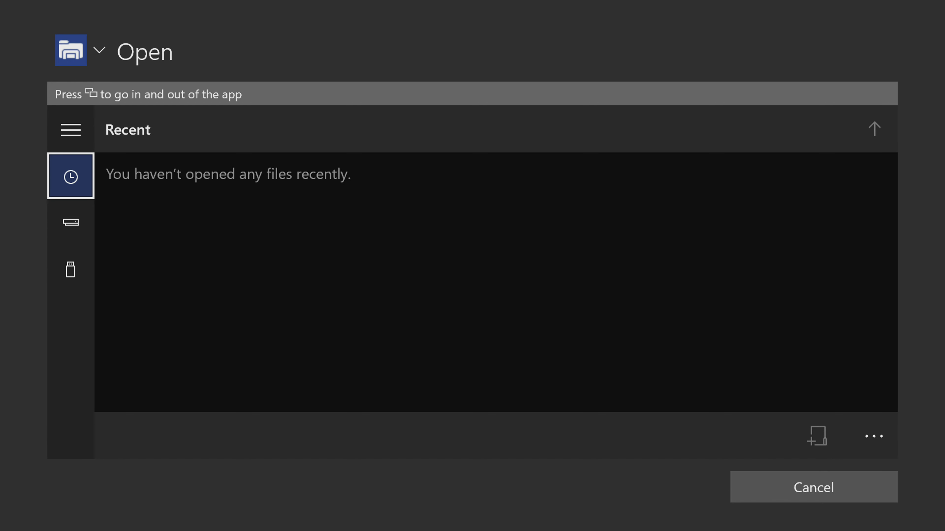
pyautogui.press('Down')
pyautogui.press('Up')
pyautogui.press('Up')
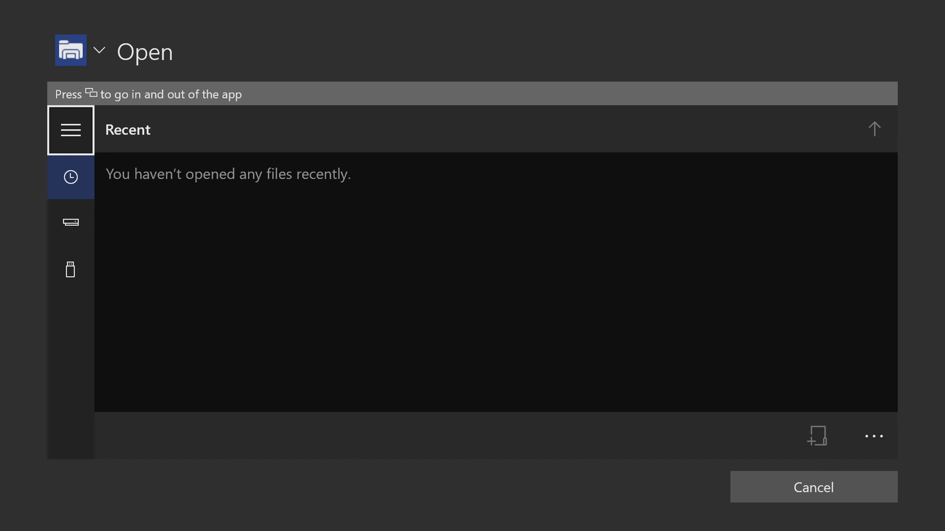
pyautogui.press('Down')
pyautogui.press('Down')
pyautogui.press('Down')
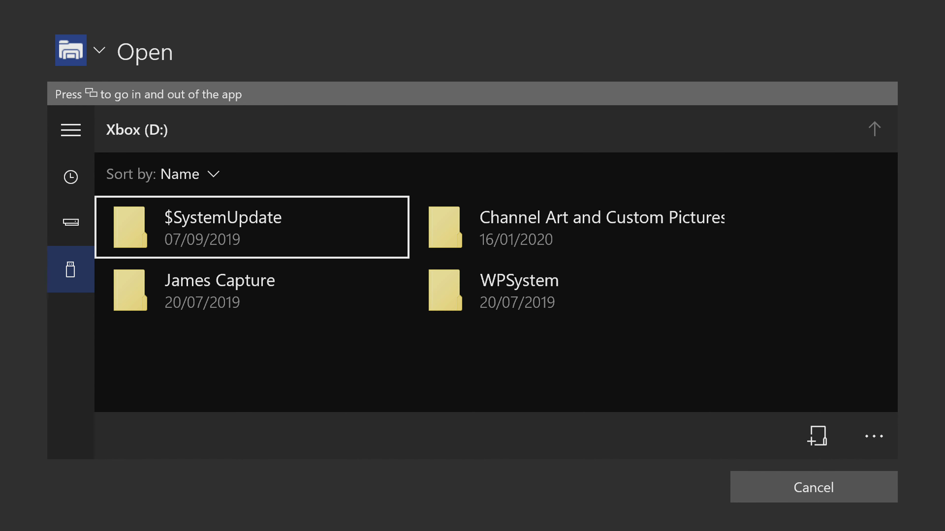
# Step: Open the Channel Art and Custom Pictures folder on the USB drive
pyautogui.press('Right')
pyautogui.press('Left')
pyautogui.press('Right')
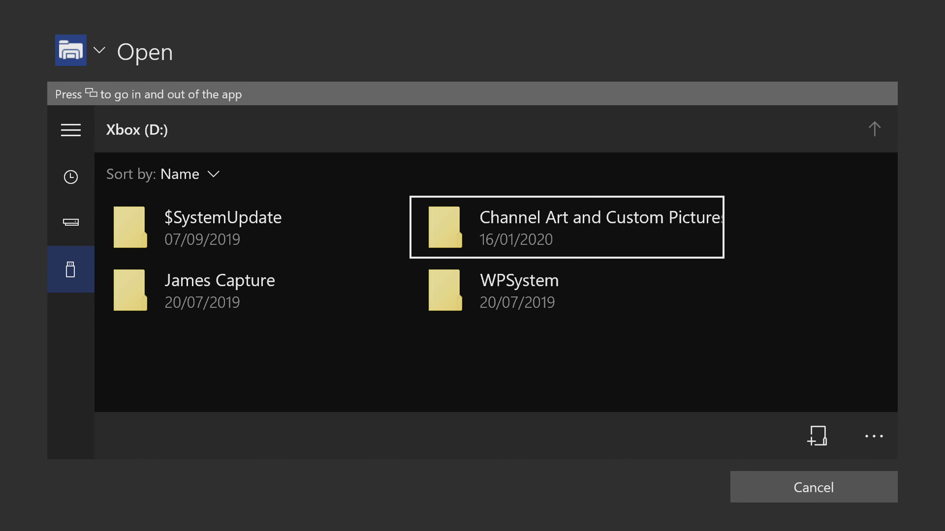
pyautogui.press('Down')
pyautogui.press('Left')
pyautogui.press('Up')
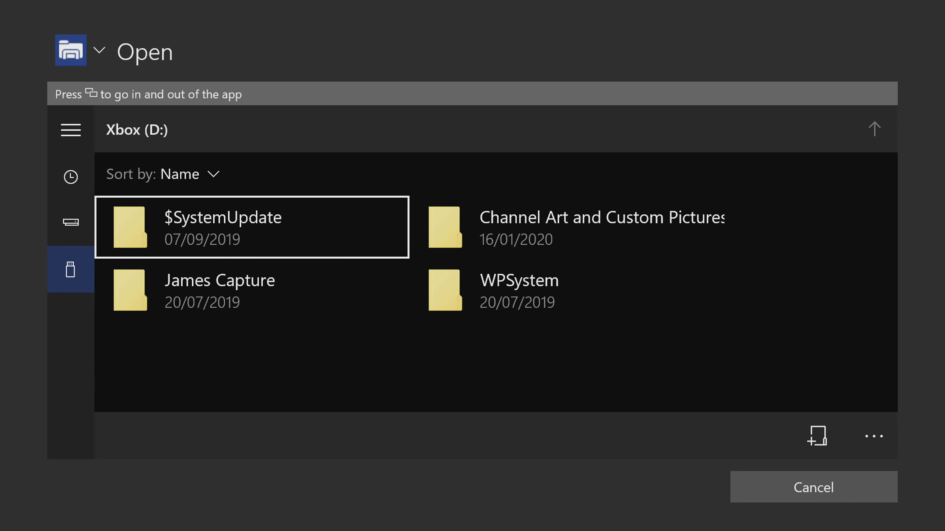
pyautogui.press('Right')
pyautogui.press('Left')
pyautogui.press('Right')
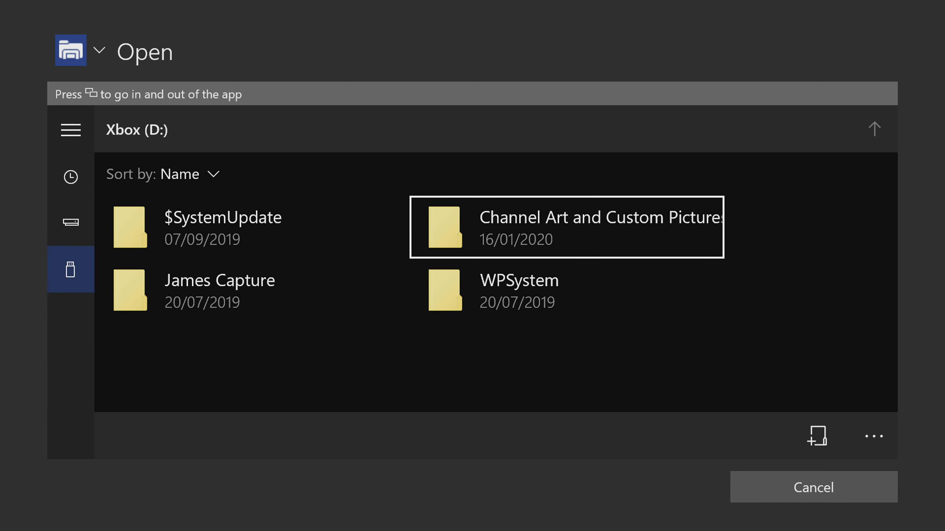
pyautogui.press('Return')
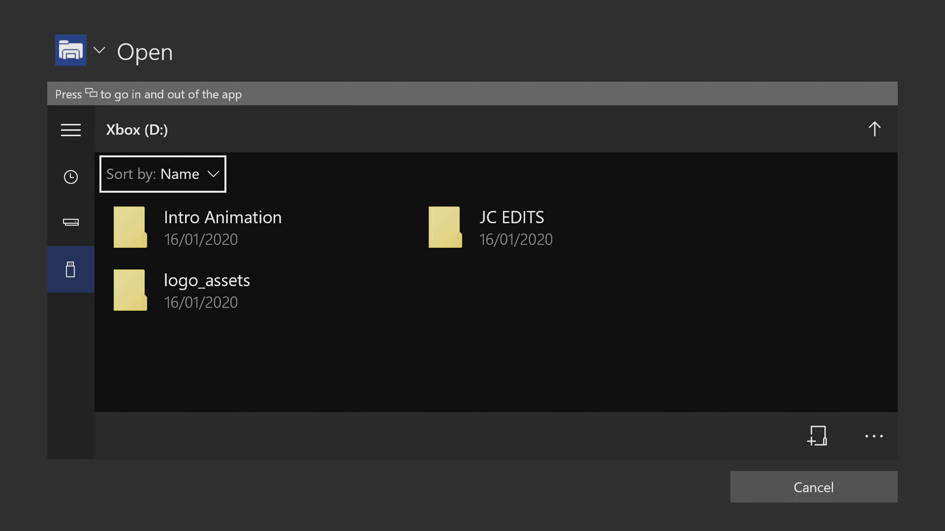
# Step: Open the JC EDITS subfolder
pyautogui.press('Down')
pyautogui.press('Right')
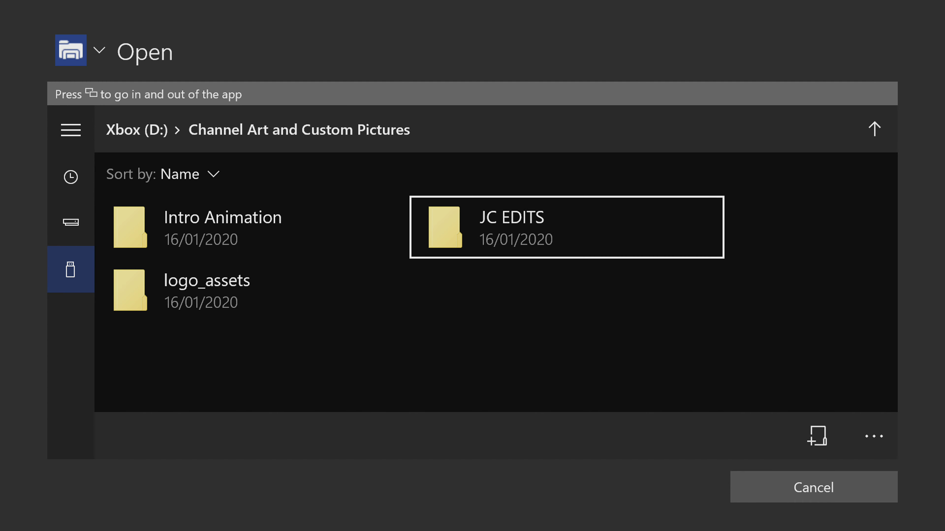
pyautogui.press('Return')
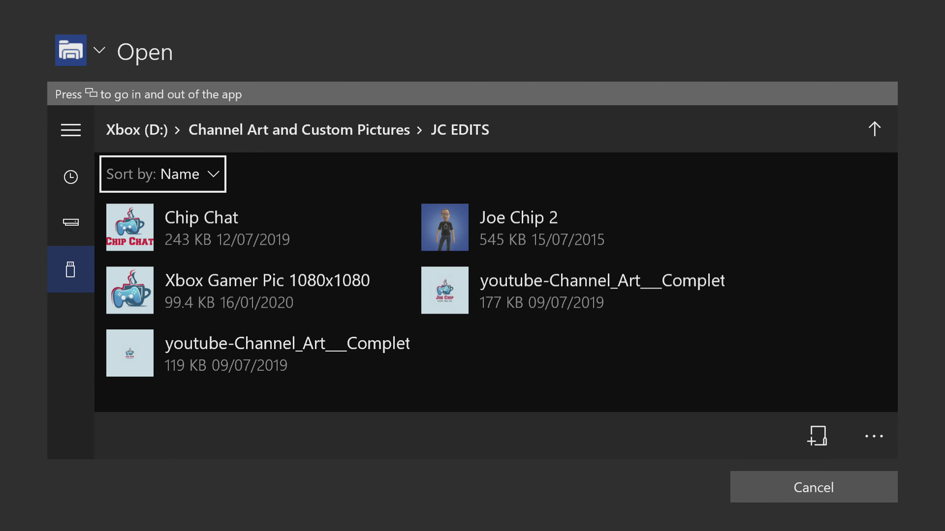
# Step: Choose the Xbox Gamer Pic 1080x1080 image from the JC EDITS folder as the custom gamerpic
pyautogui.press('Down')
pyautogui.press('Down')
pyautogui.press('Down')
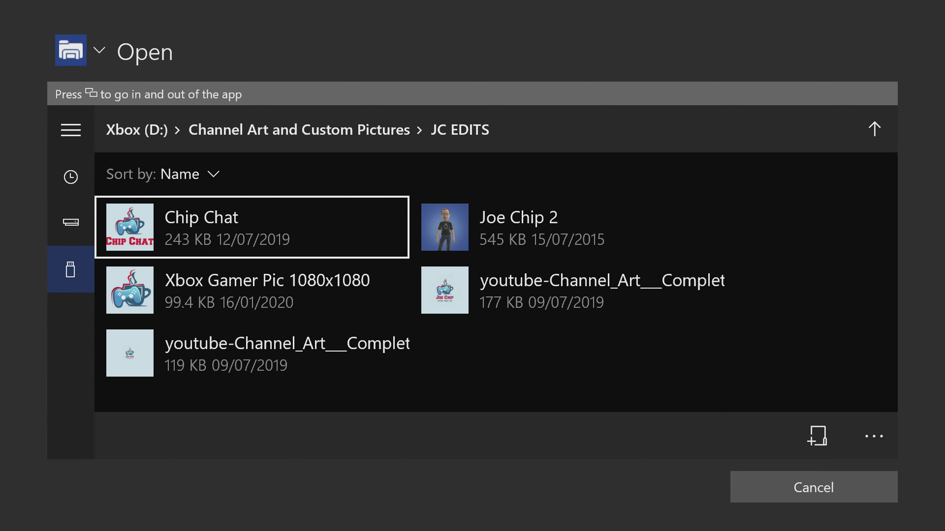
pyautogui.press('Up')
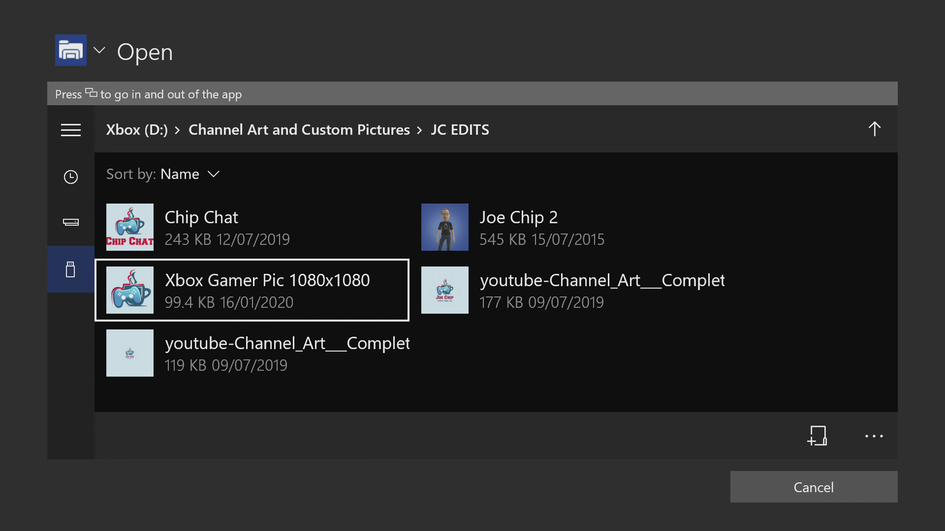
pyautogui.press('Right')
pyautogui.press('Up')
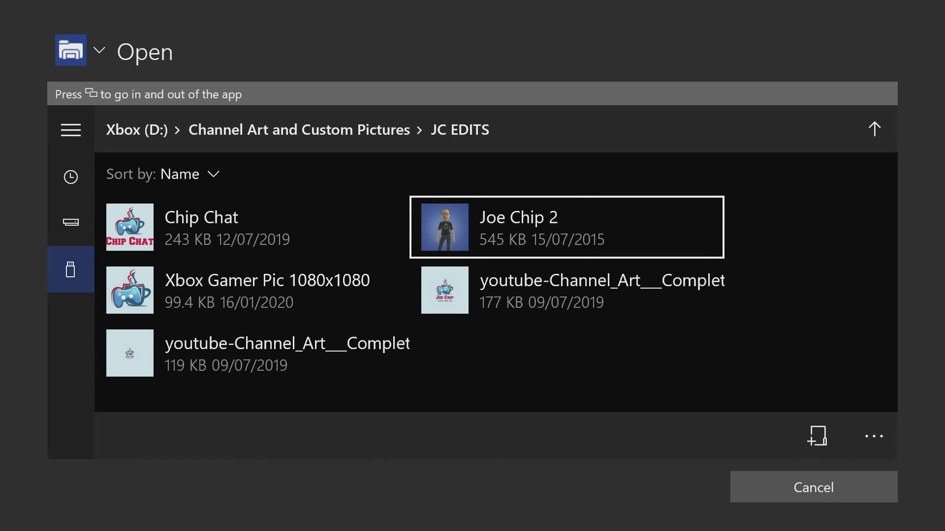
pyautogui.press('Down')
pyautogui.press('Left')
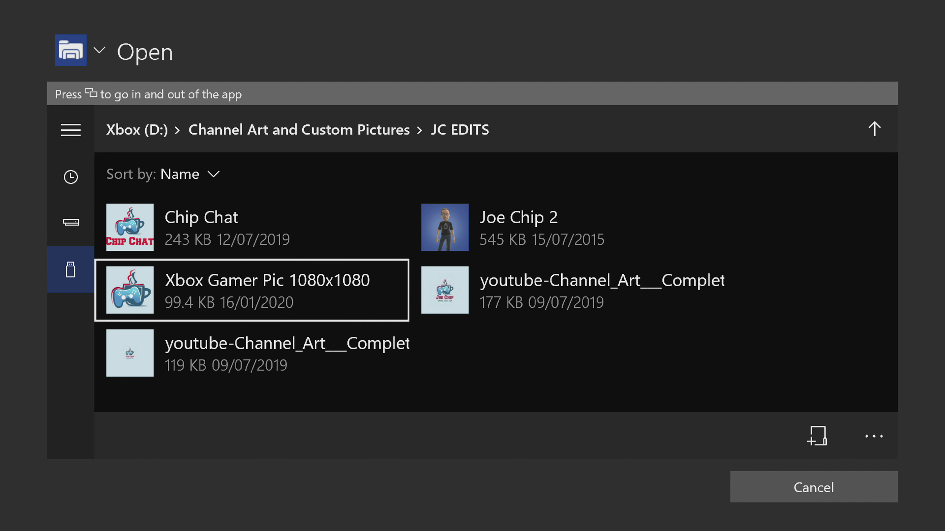
pyautogui.press('Return')
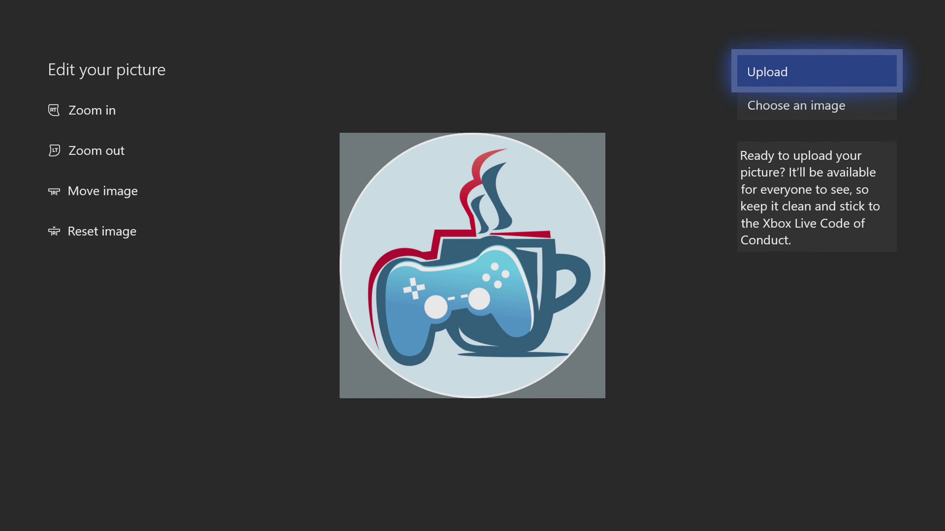
# Step: Upload the picture without changing its framing and close the upload dialog
pyautogui.press('Down')
pyautogui.press('Up')
pyautogui.press('Down')
pyautogui.press('Up')
pyautogui.press('Down')
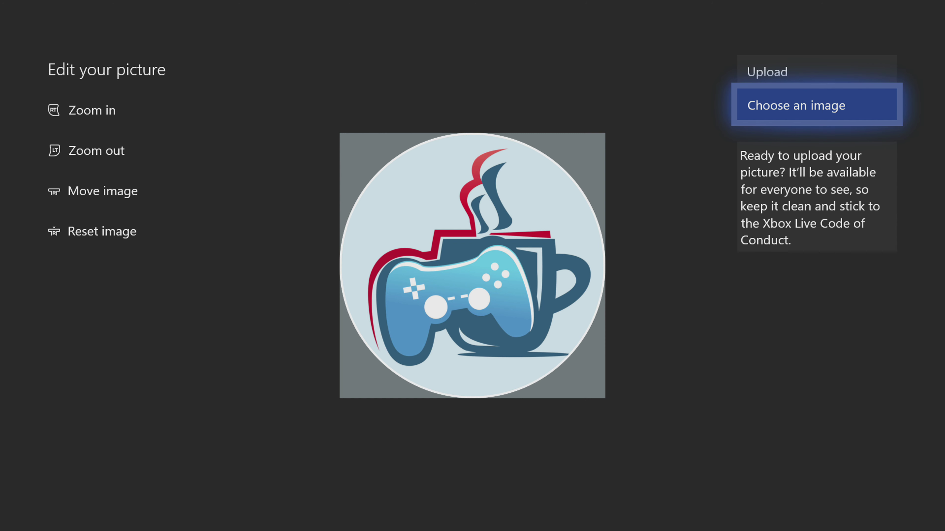
pyautogui.press('Up')
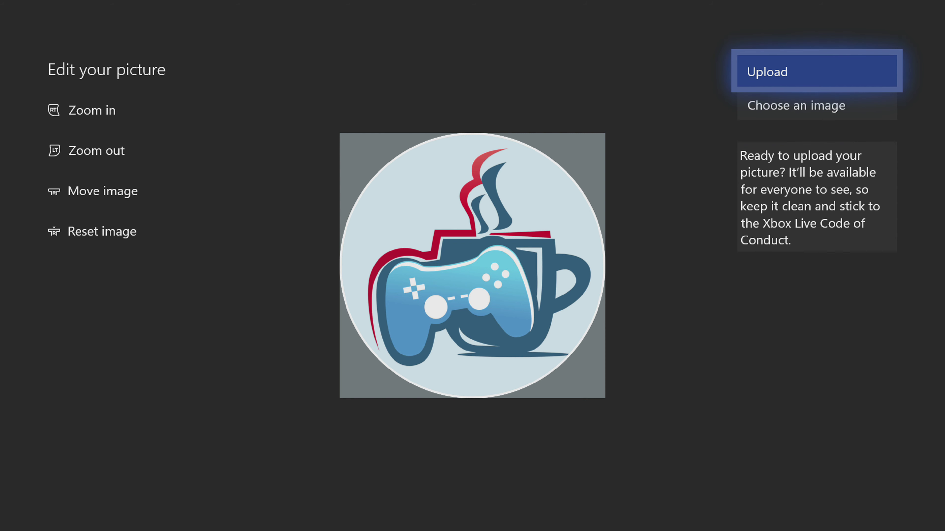
pyautogui.press('Return')
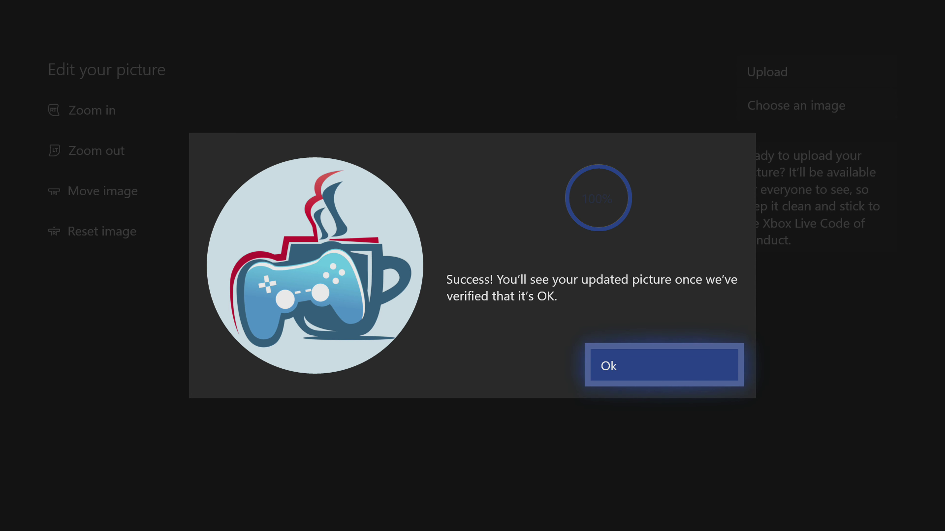
pyautogui.press('Return')
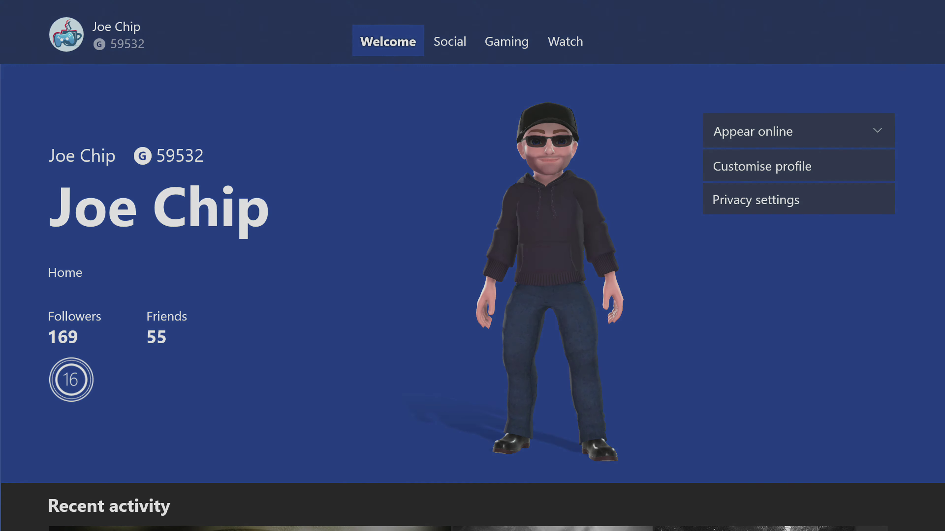
# Step: Return to the Home screen and highlight the profile picture to check the new gamerpic
pyautogui.press('super')
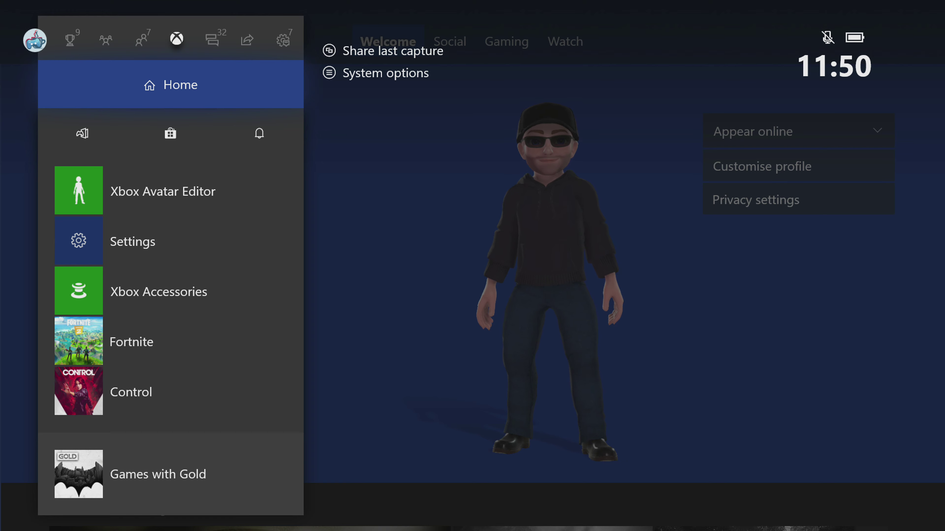
pyautogui.press('Escape')
pyautogui.press('Escape')
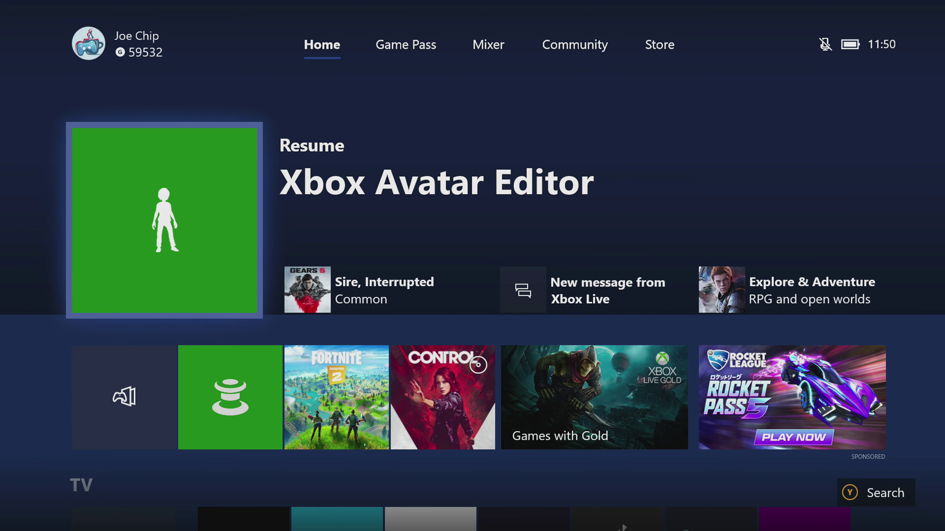
pyautogui.press('Down')
pyautogui.press('Up')
pyautogui.press('Up')
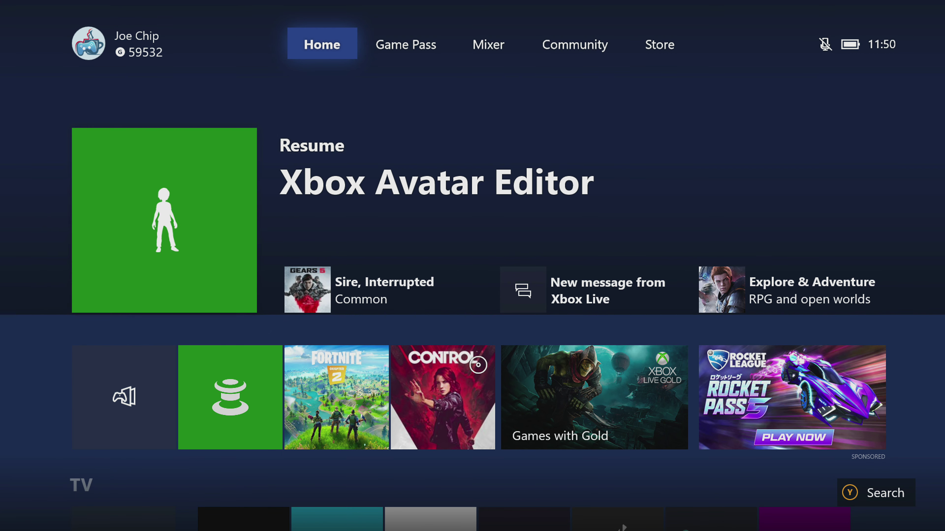
pyautogui.press('Left')
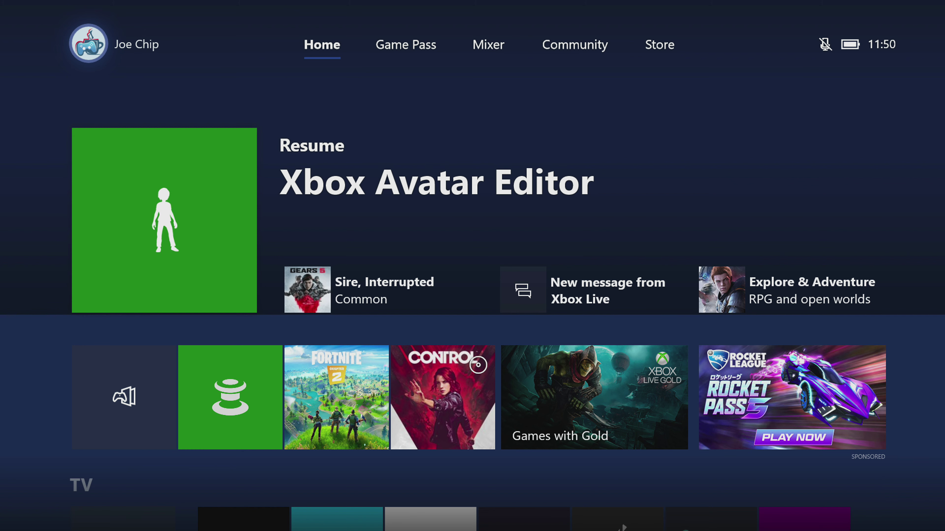